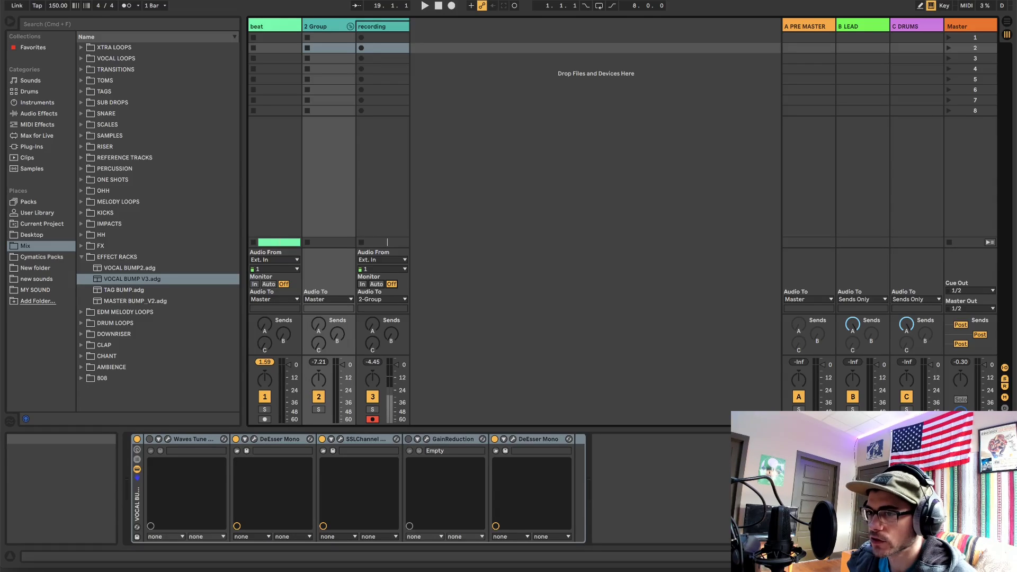
Open Preferences on the Audio page, showing CoreAudio, 44100 sample rate and 128-sample buffer.
click(38, 1)
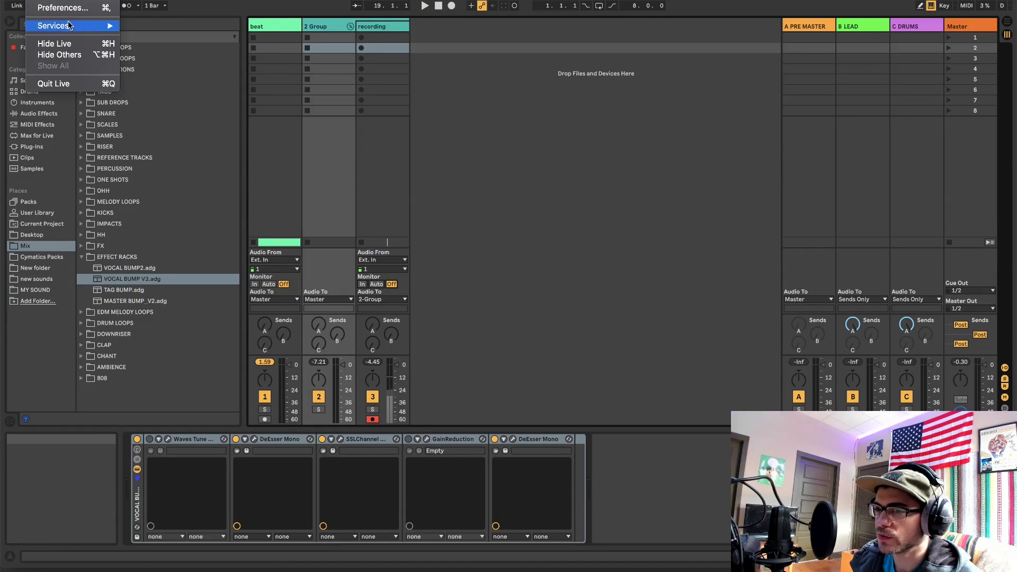
click(61, 9)
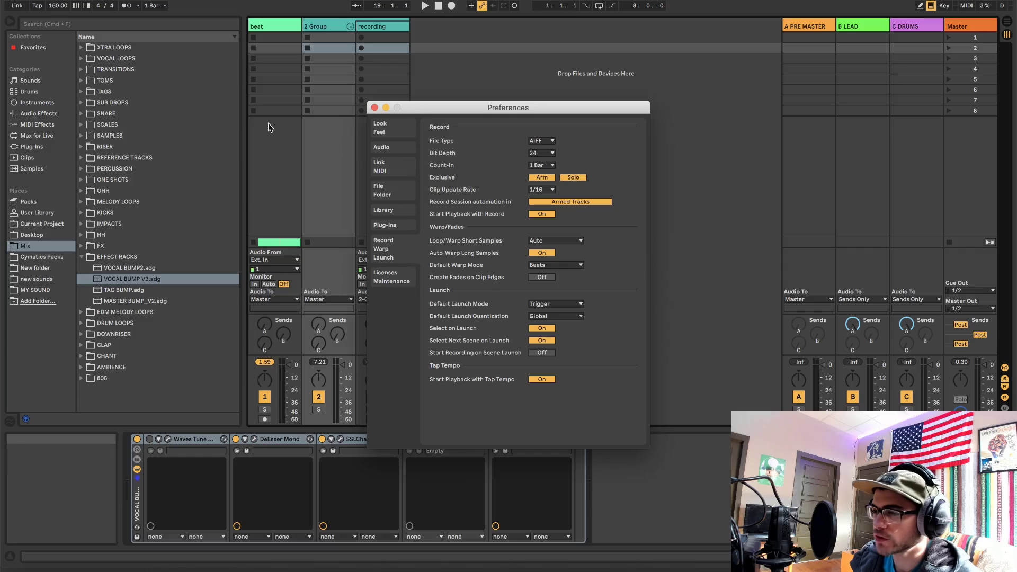
click(402, 133)
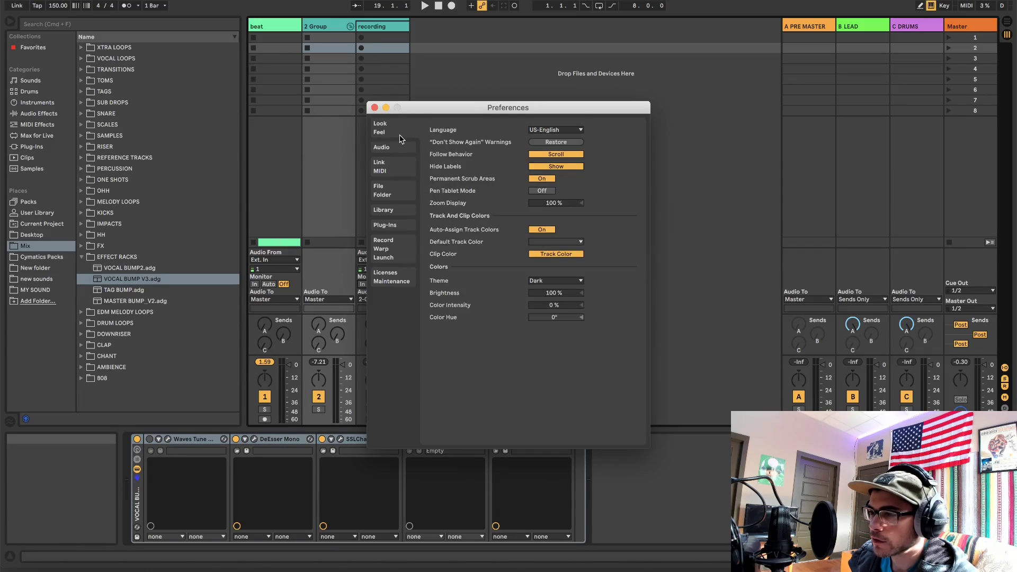
click(401, 150)
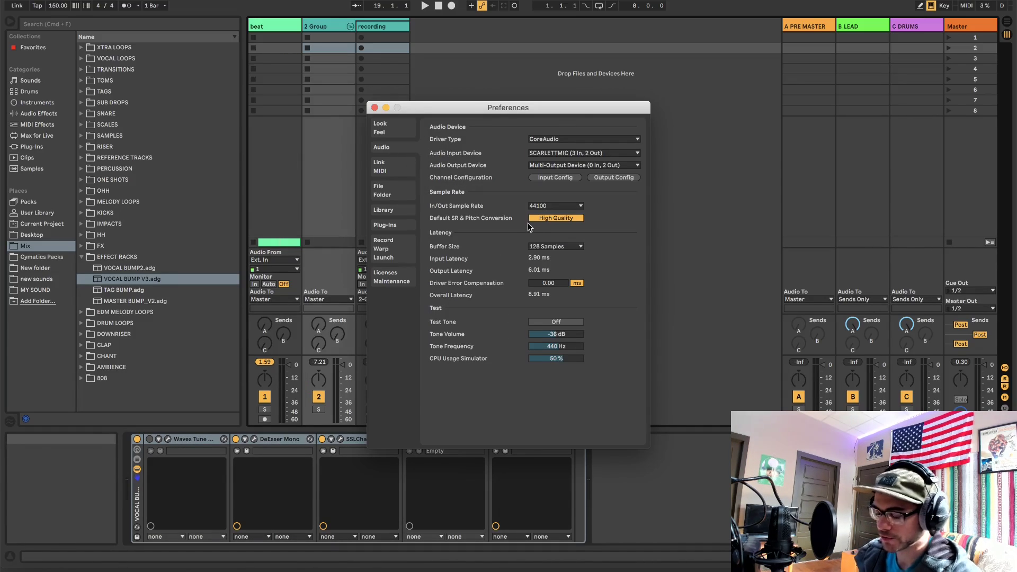
click(543, 158)
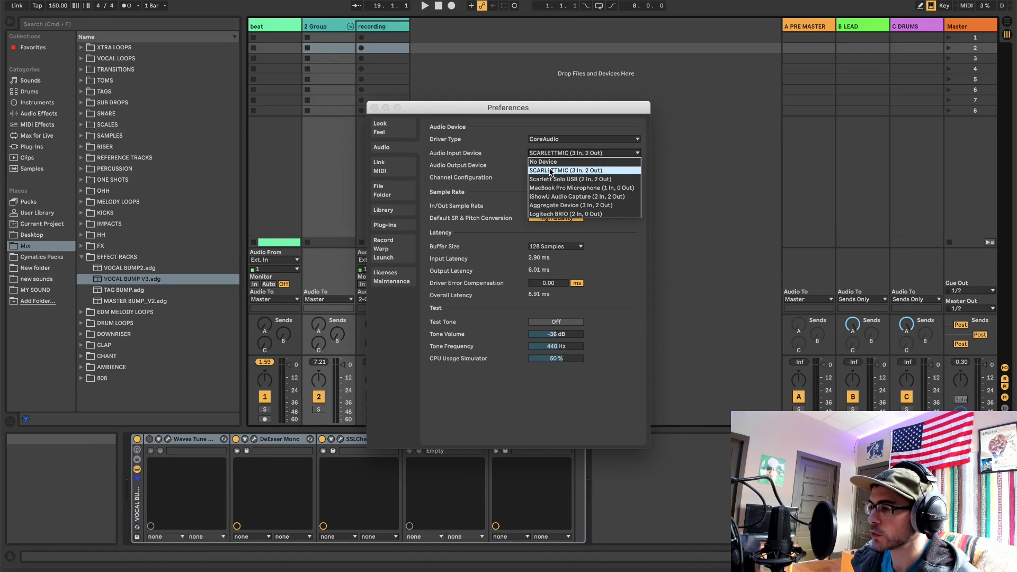
click(550, 171)
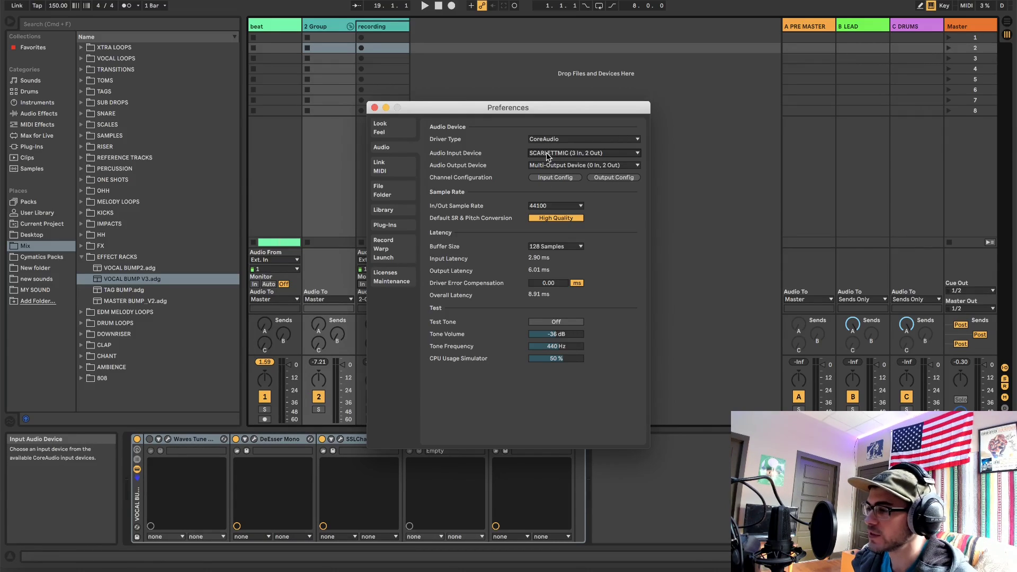
click(546, 153)
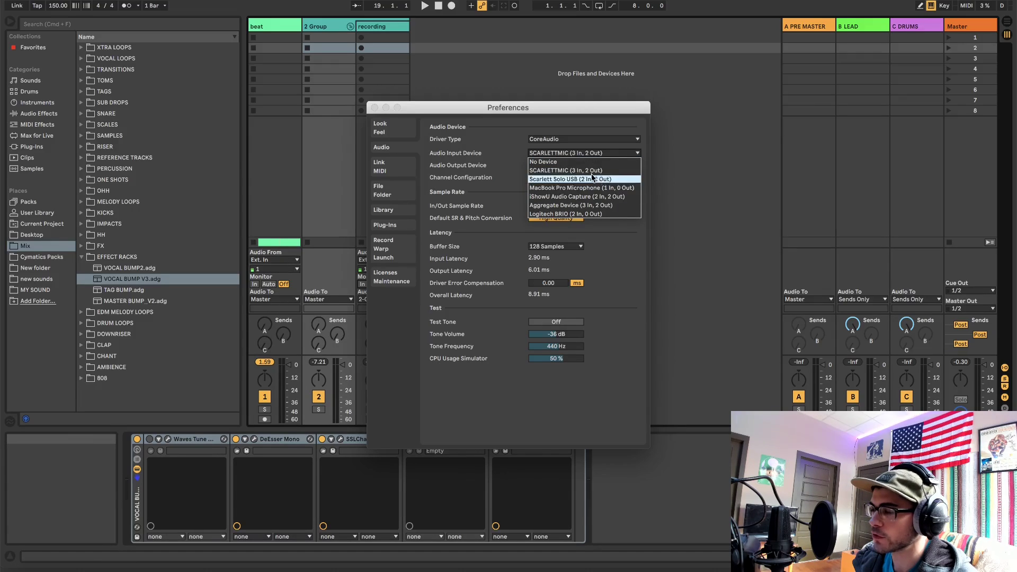
click(497, 155)
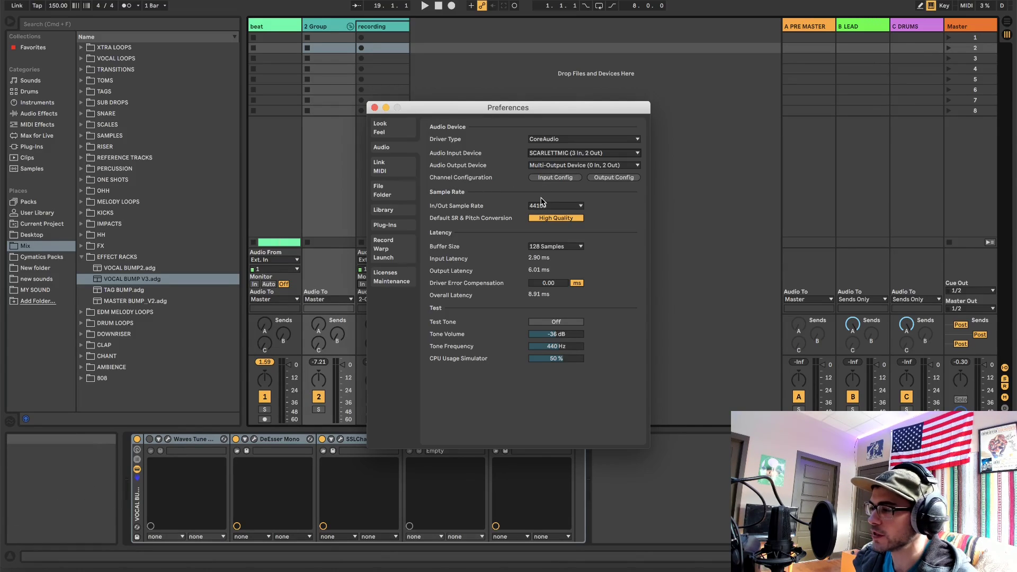
click(543, 166)
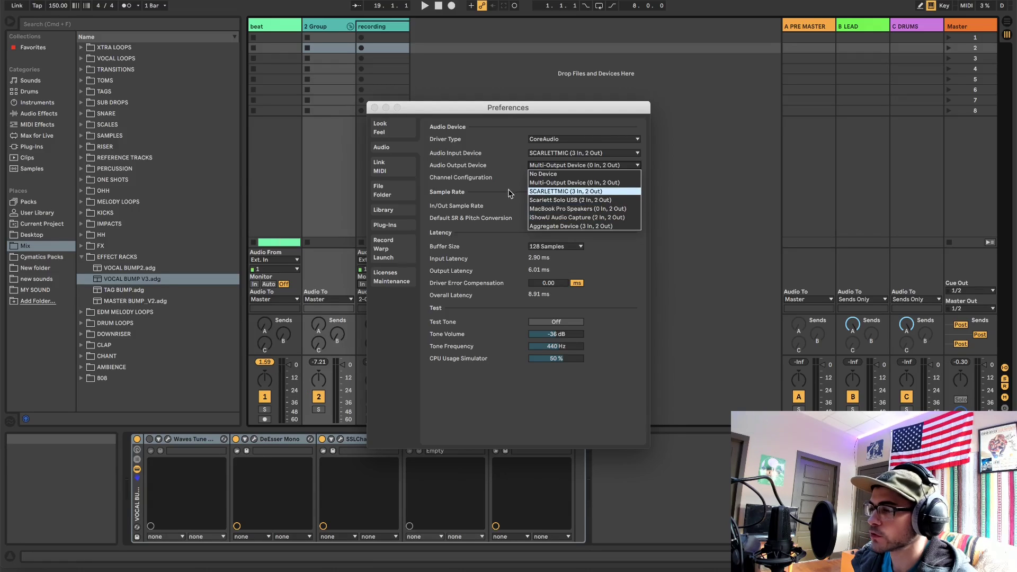
click(497, 178)
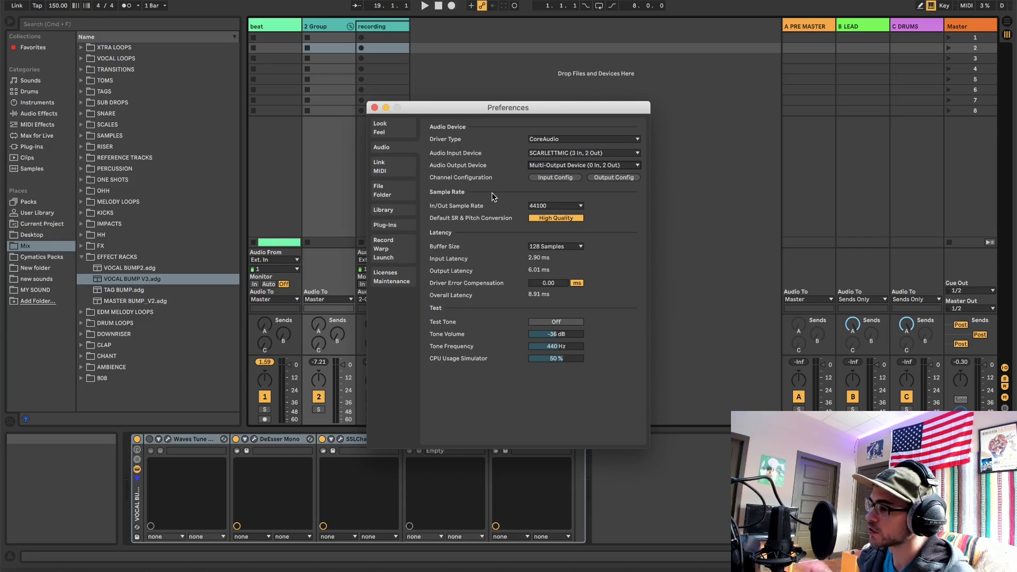
click(540, 167)
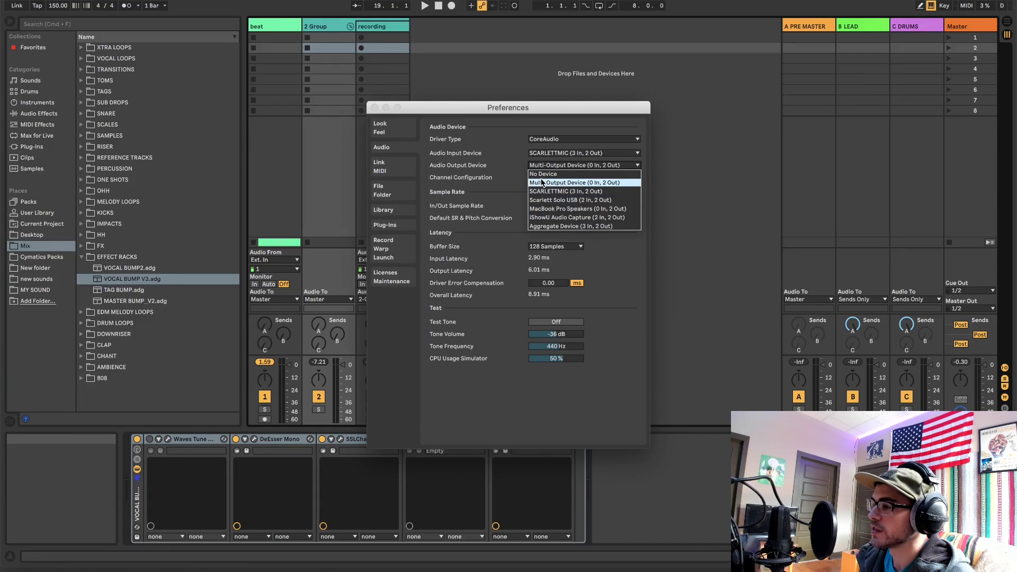
click(514, 169)
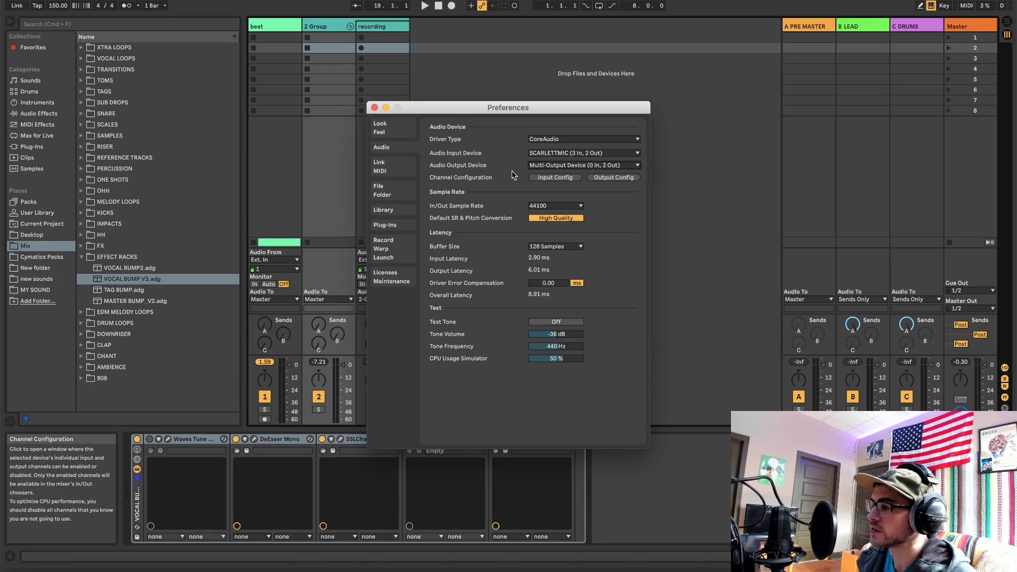
click(540, 167)
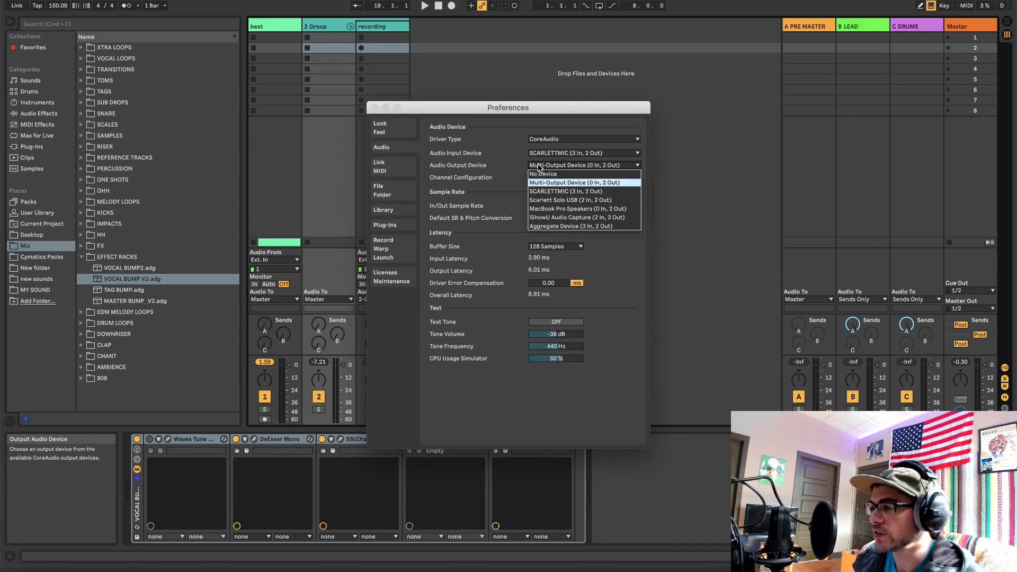
click(510, 192)
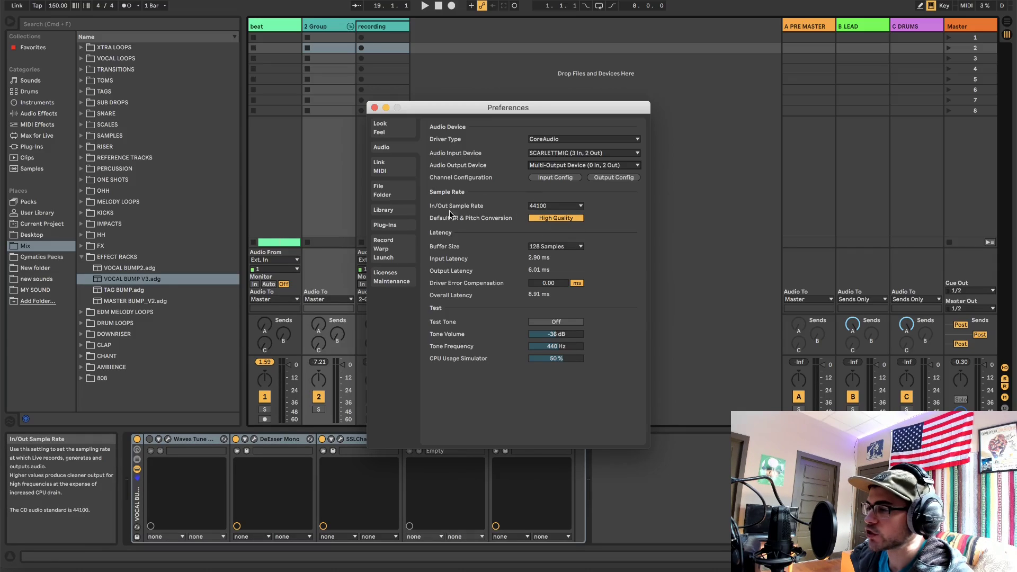
click(554, 206)
click(576, 209)
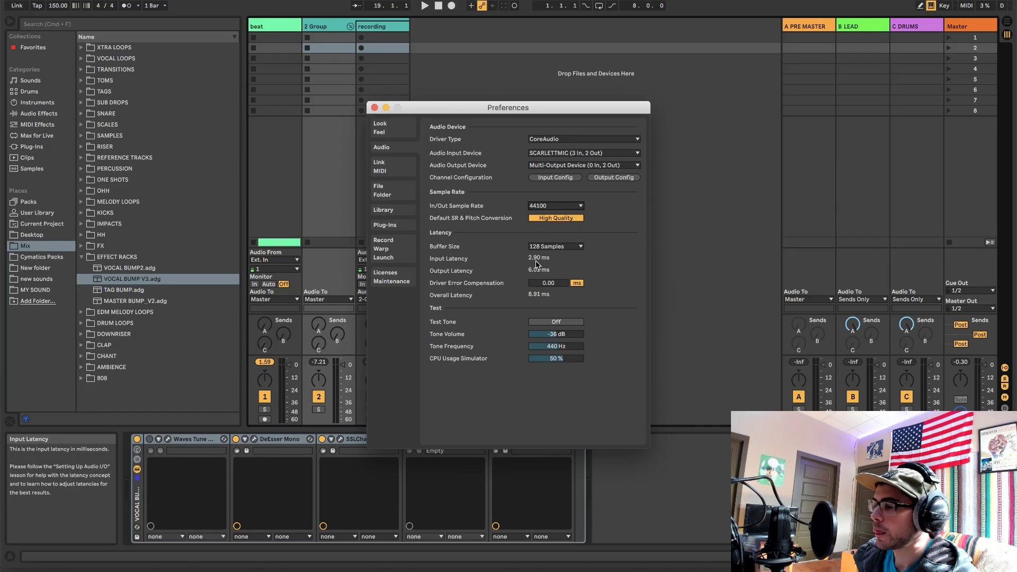
click(553, 248)
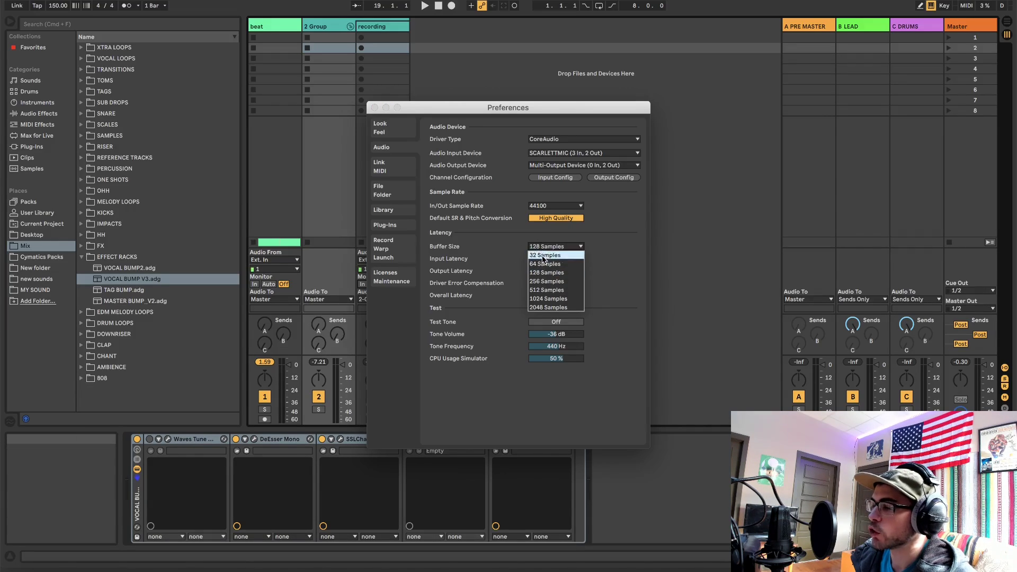
click(529, 247)
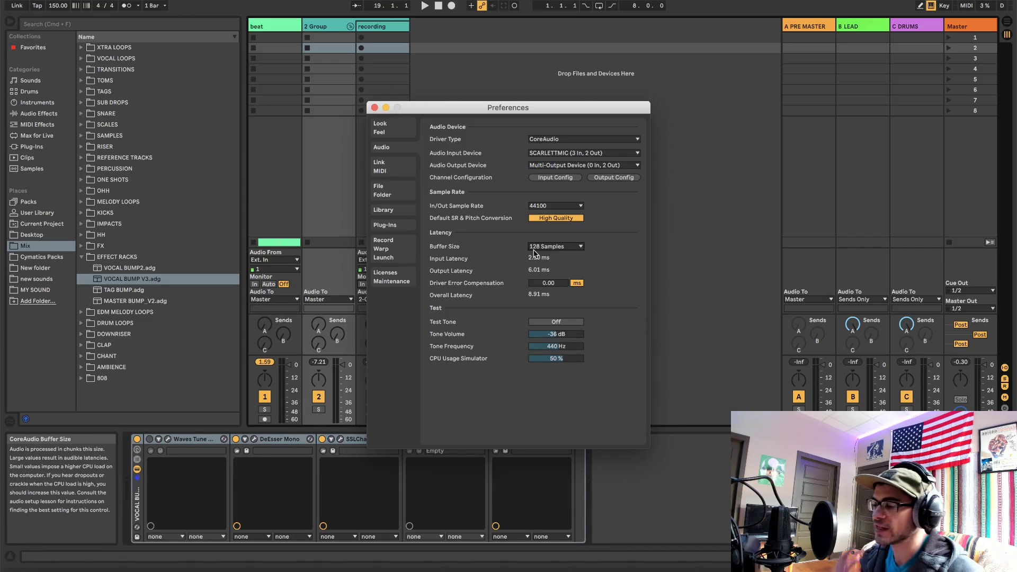
click(534, 249)
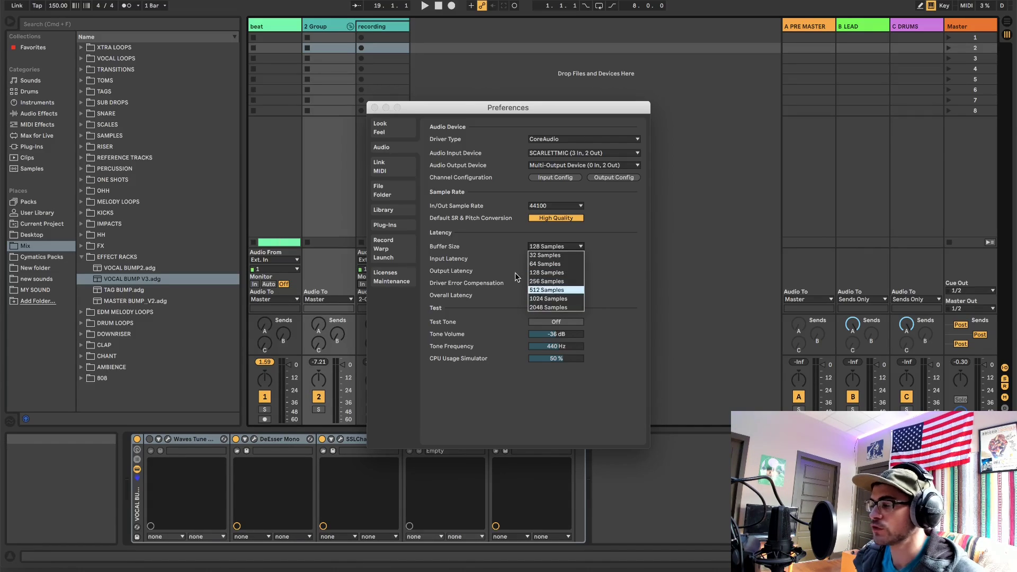
click(495, 275)
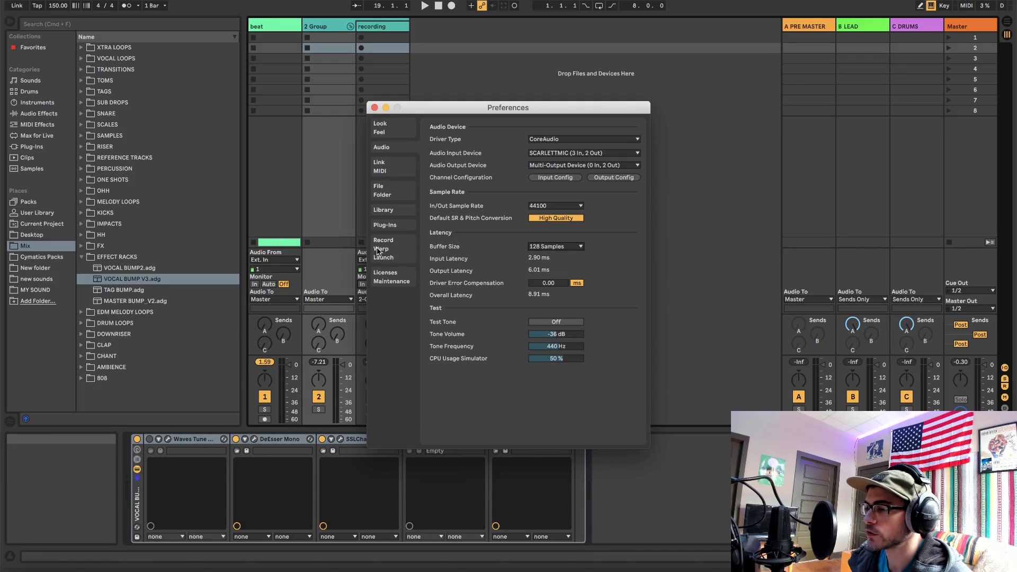
On the Record/Warp/Launch page, leave Count-In at 1 Bar and close Preferences.
click(392, 254)
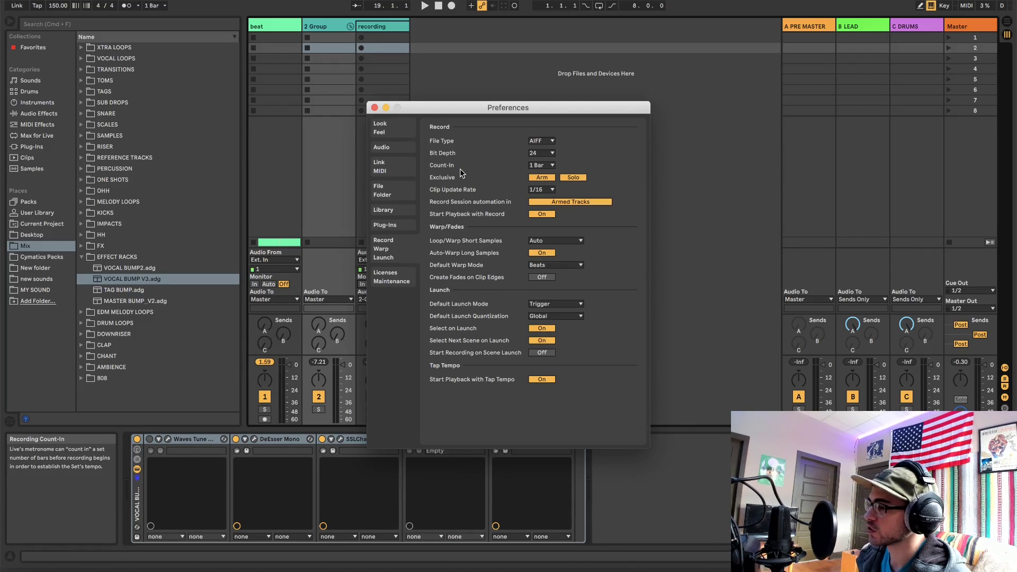
click(551, 166)
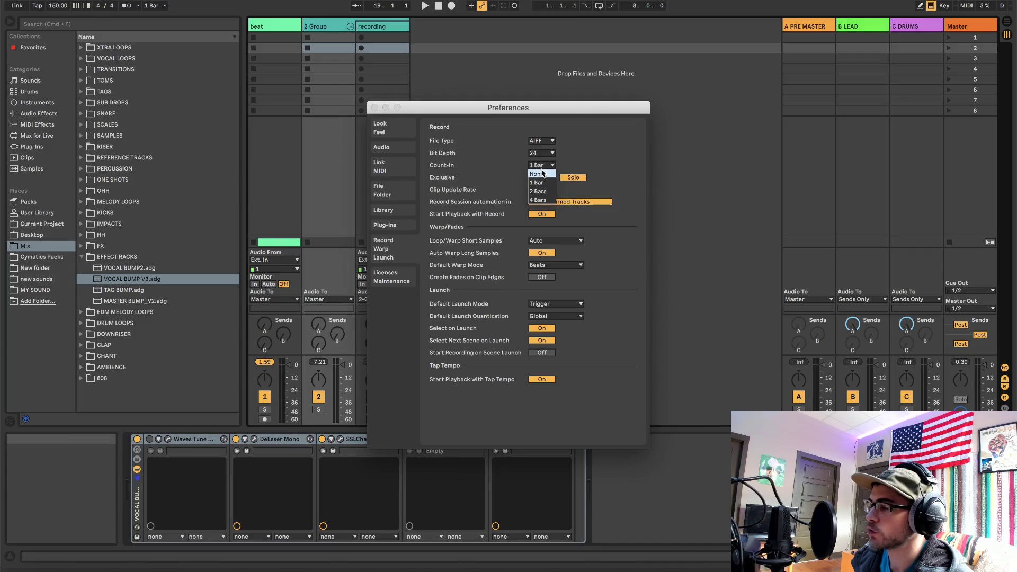
click(551, 167)
click(550, 168)
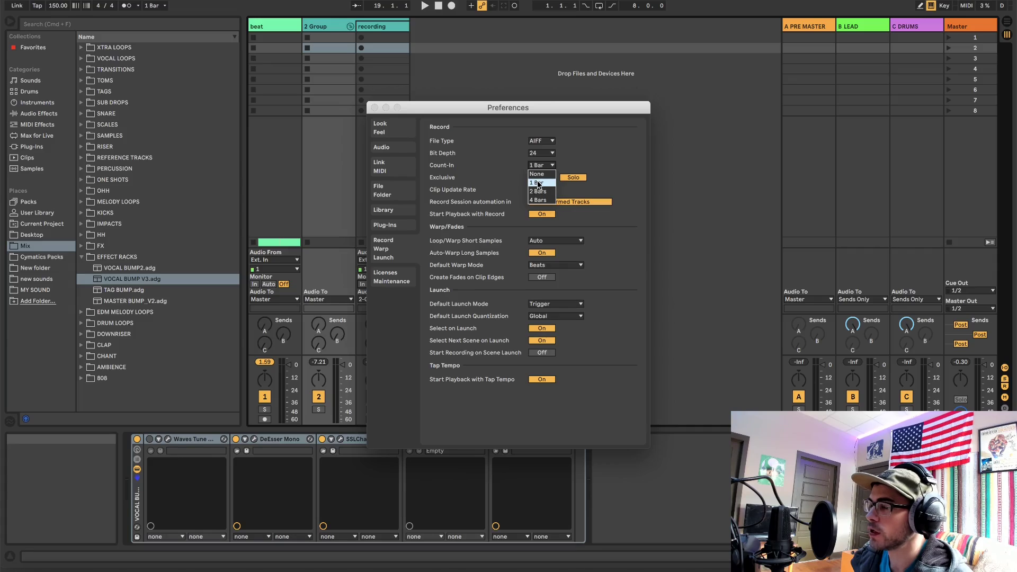
click(538, 183)
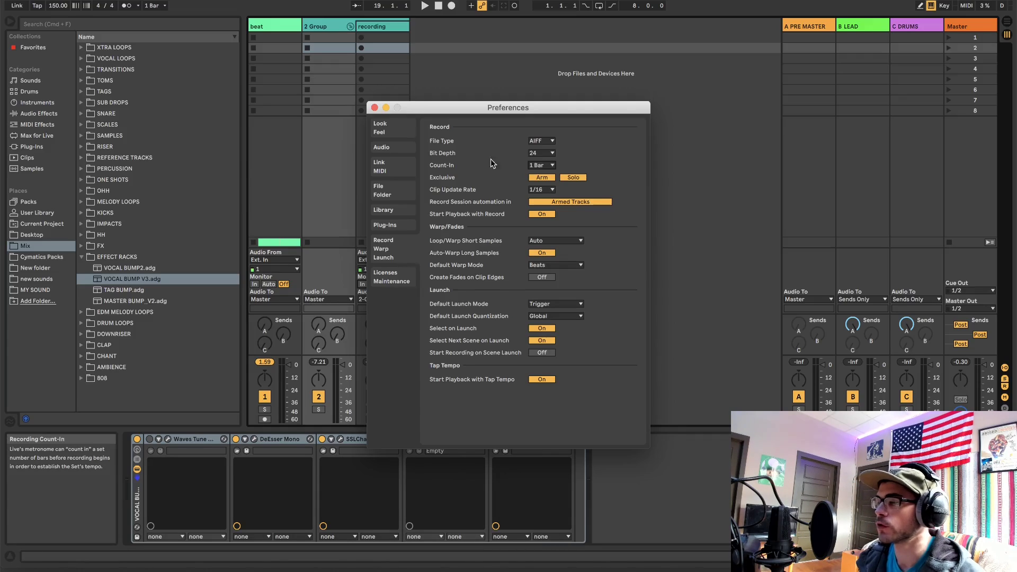
click(374, 108)
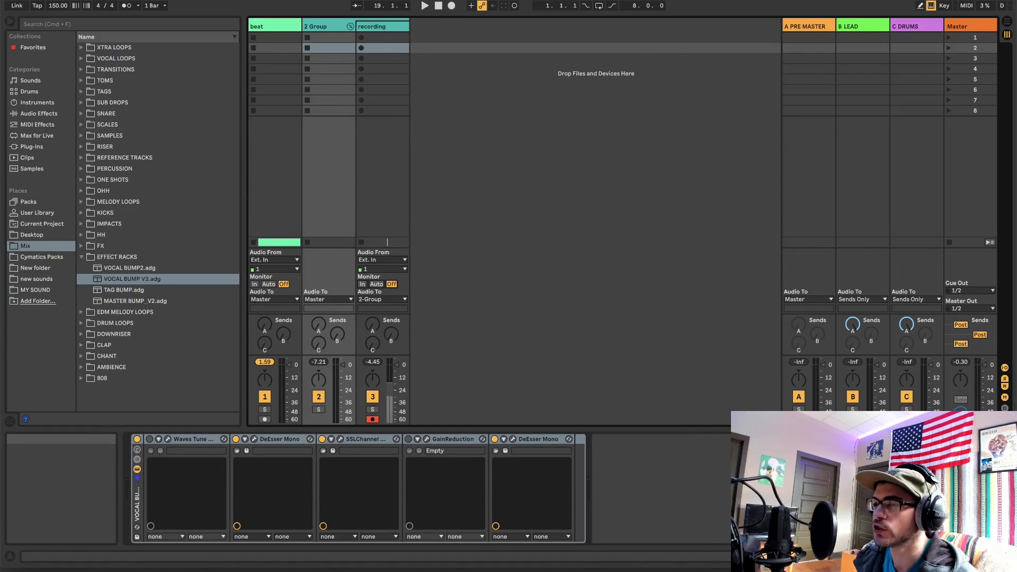
Test arrangement recording with count-in, then confirm Count-In stays at 1 Bar in Preferences.
click(451, 6)
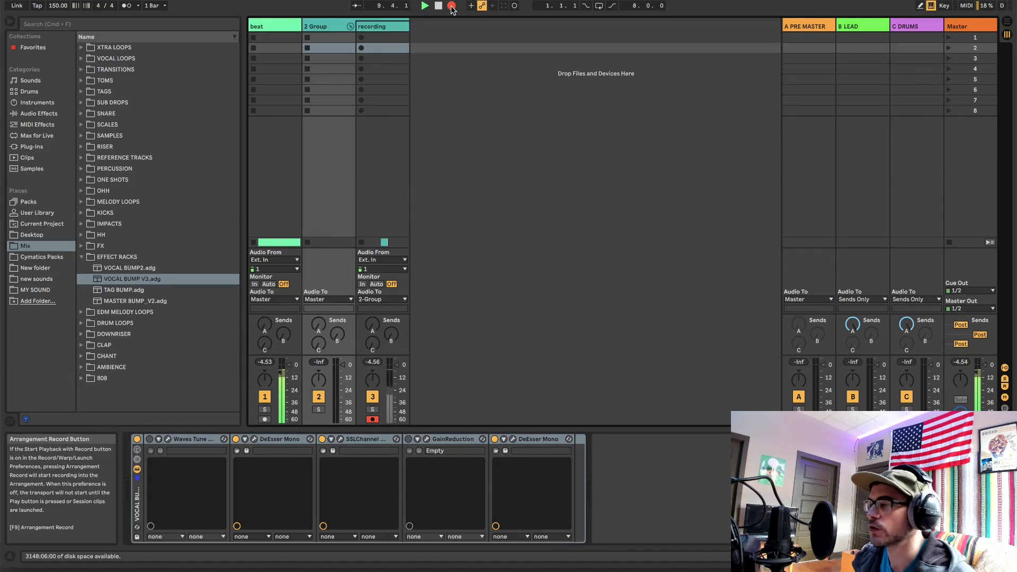
key(space)
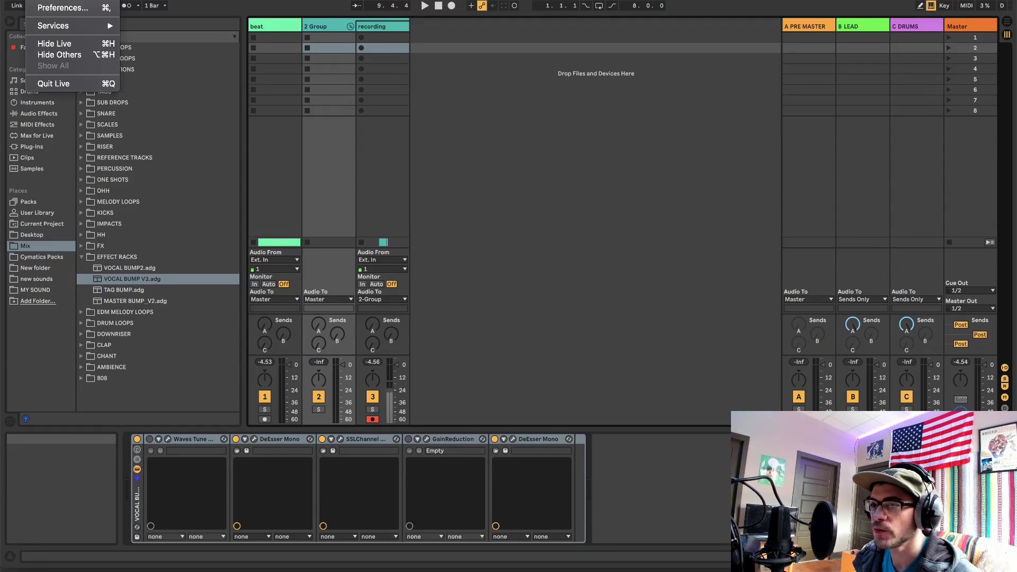
click(54, 7)
click(541, 165)
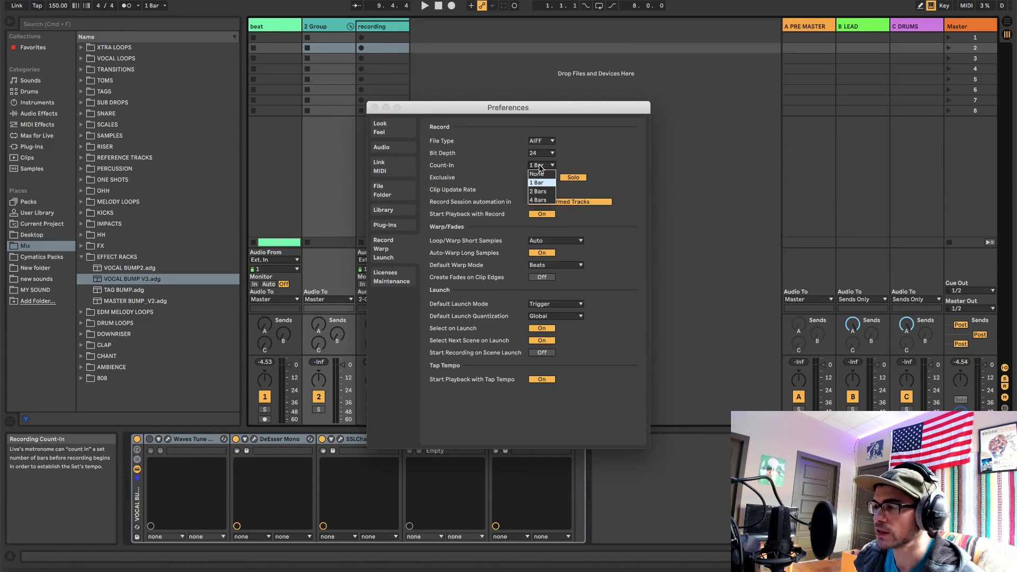
click(520, 167)
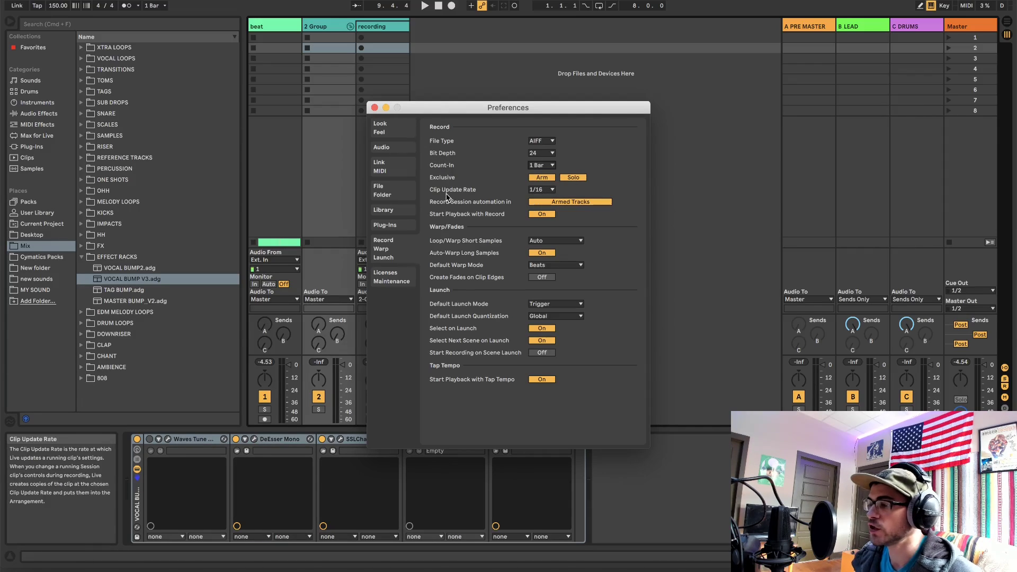
click(374, 108)
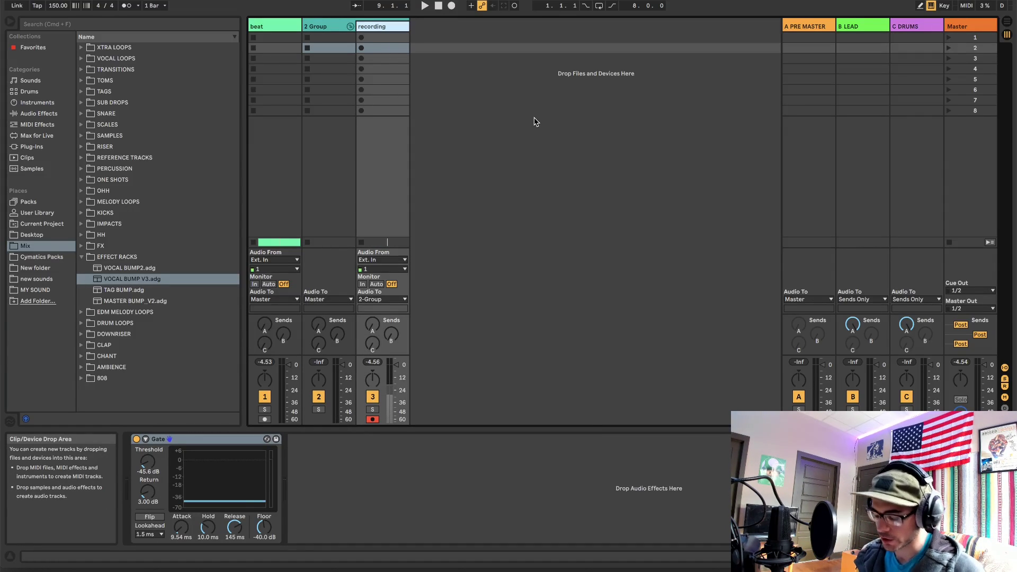
right_click(433, 33)
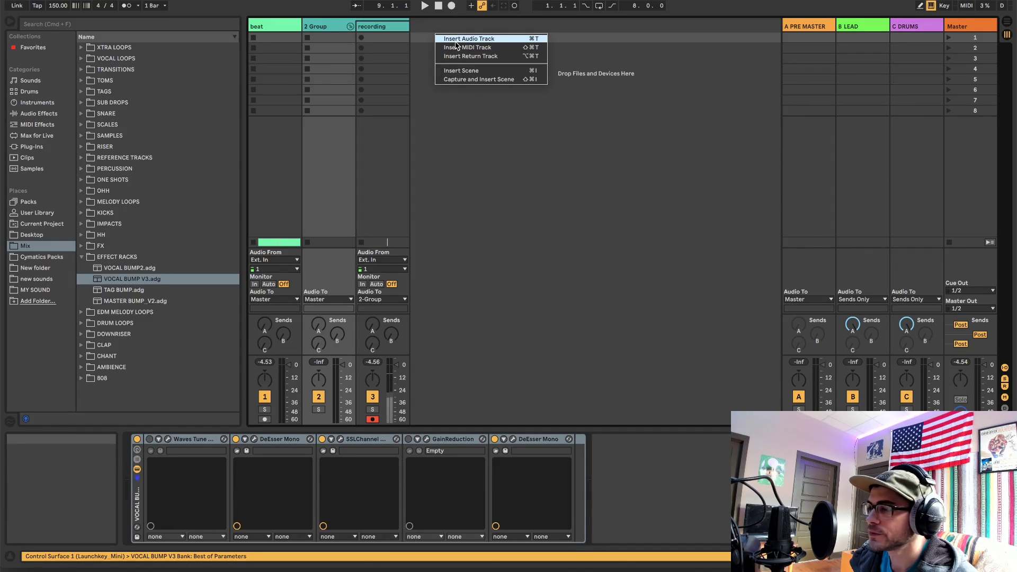
click(425, 28)
click(368, 29)
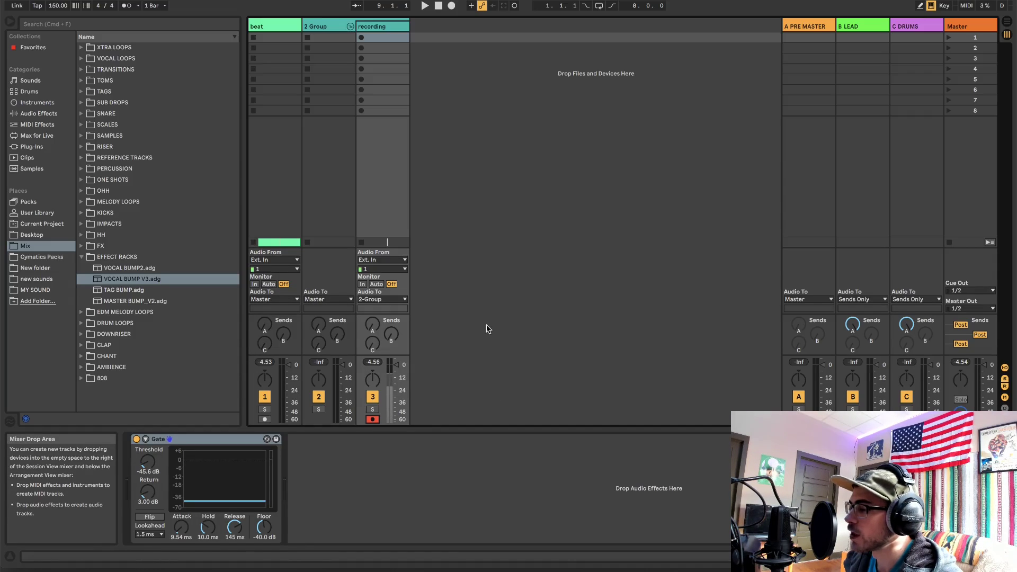
click(376, 285)
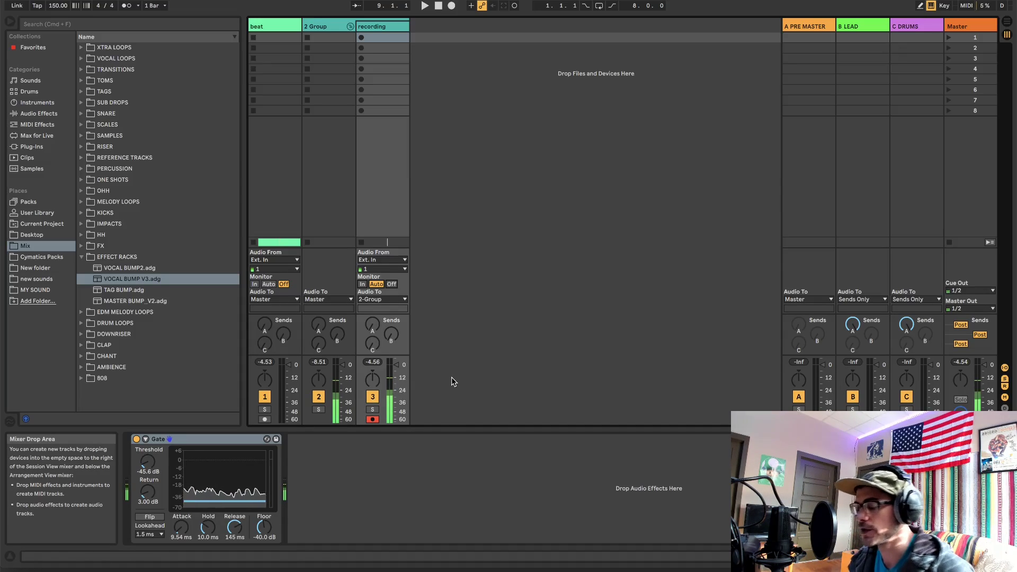
click(392, 284)
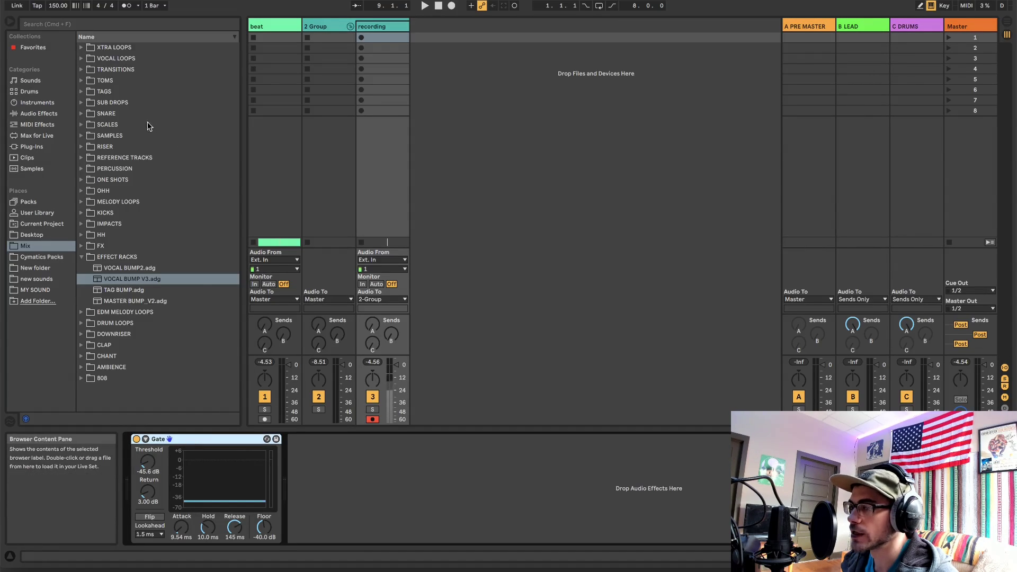
Pick Gate from Audio Effects, focus the recording track's Gate device, and set Monitor to Auto.
click(38, 113)
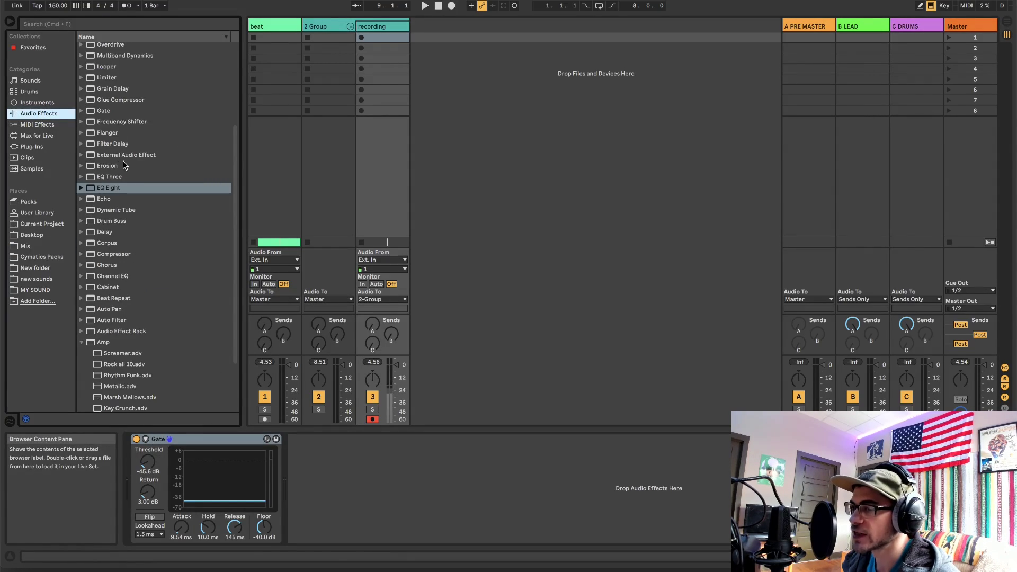
click(113, 110)
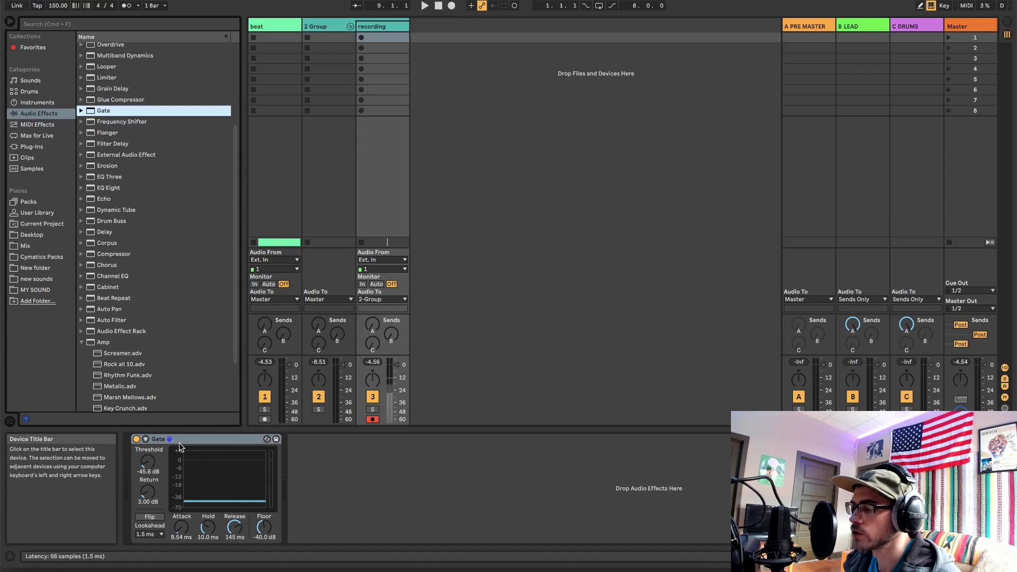
click(171, 465)
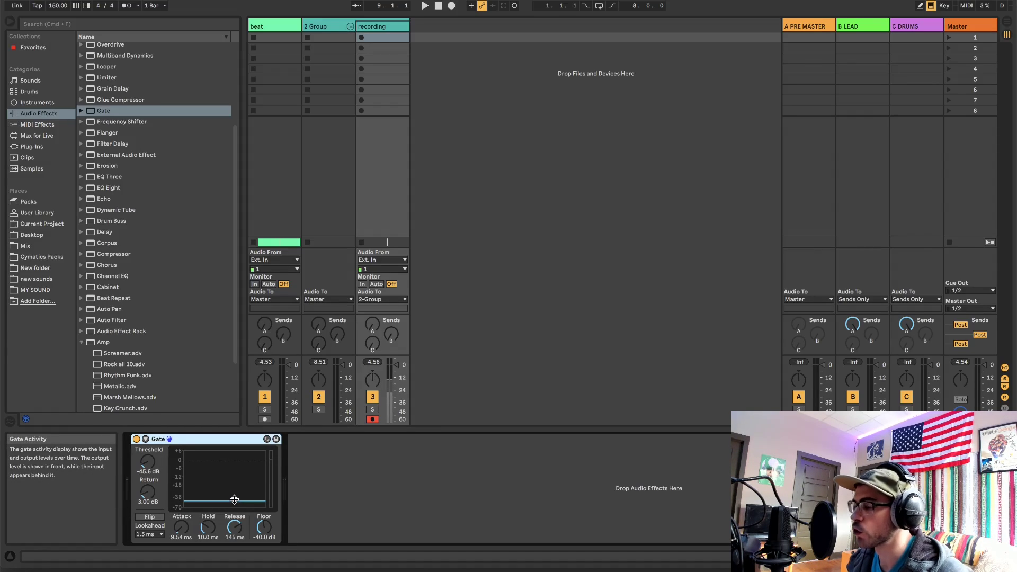
click(376, 284)
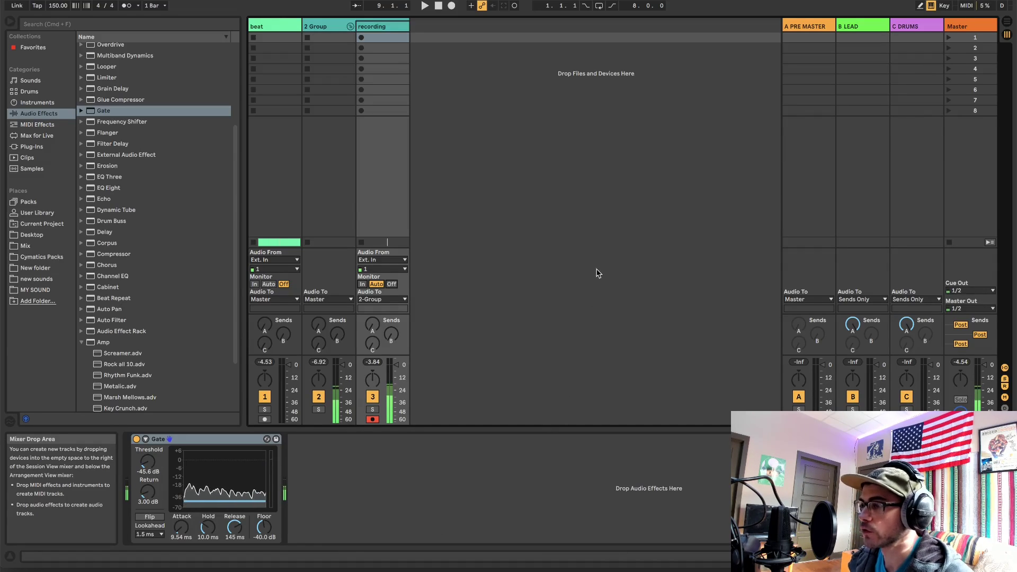
In Arrangement view, start recording a vocal take on the recording track from bar 9.
key(Tab)
click(282, 172)
key(F9)
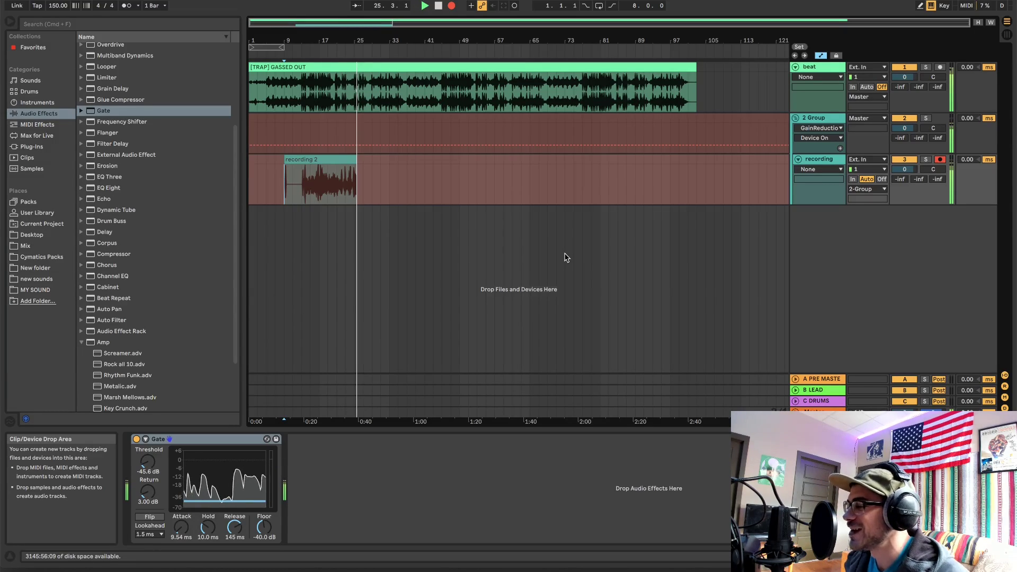
Stop recording, select the 'recording 2' clip, and play it back from bar 9.
key(space)
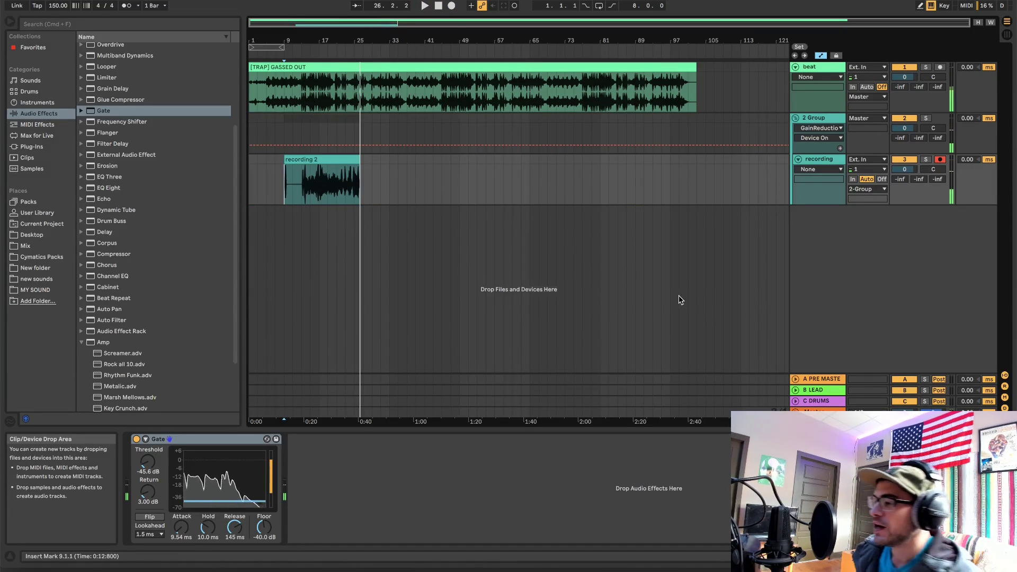
click(334, 180)
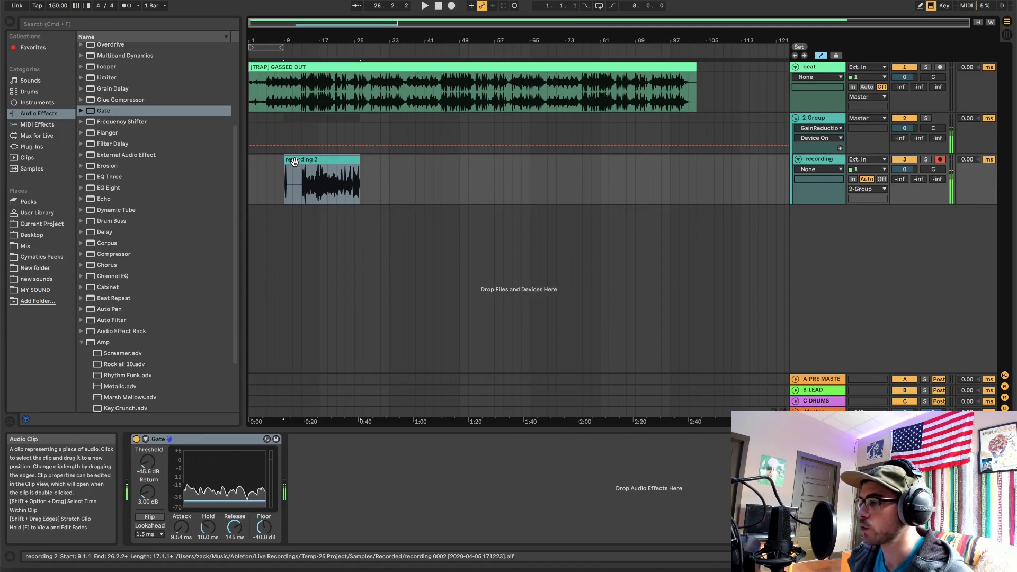
key(space)
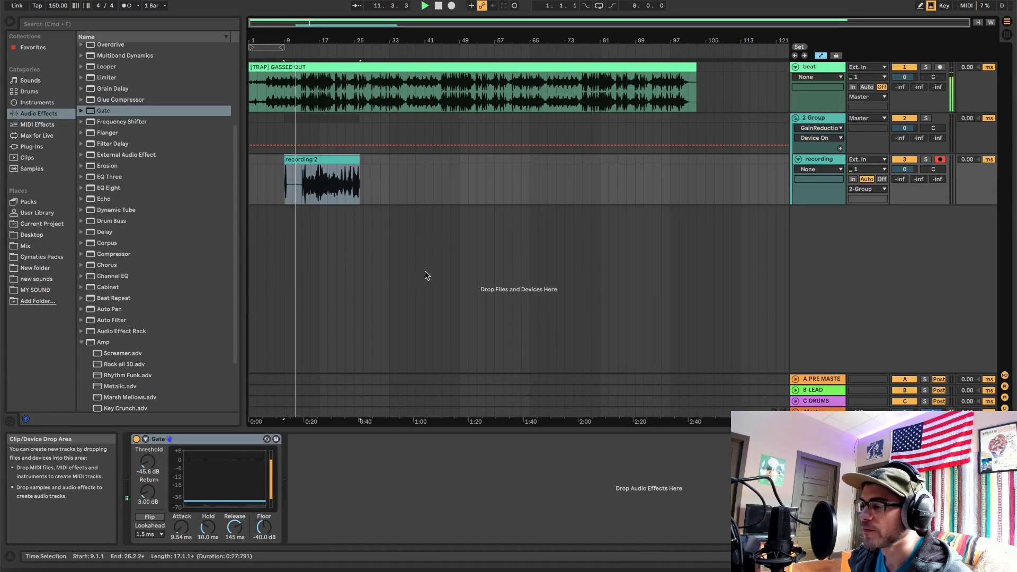
Enable GainReduction in the 2 Group rack and lower the recording track volume to -5.3 dB.
click(758, 141)
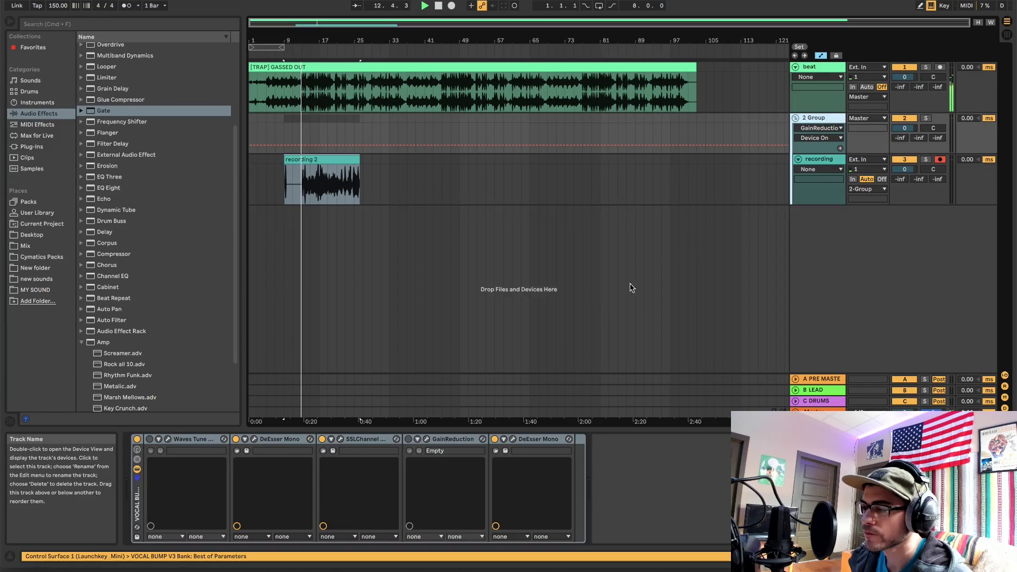
click(409, 439)
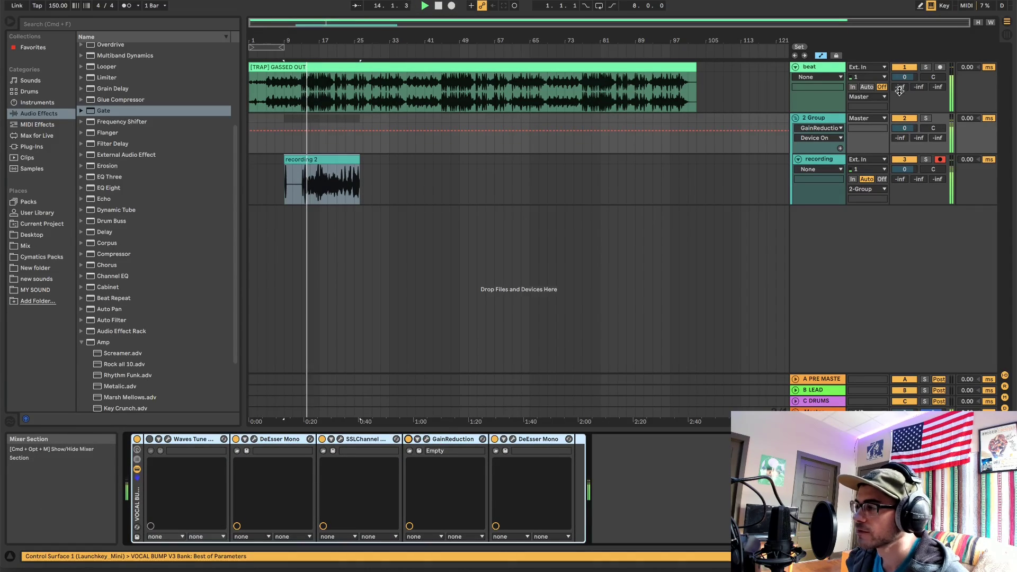
key(Tab)
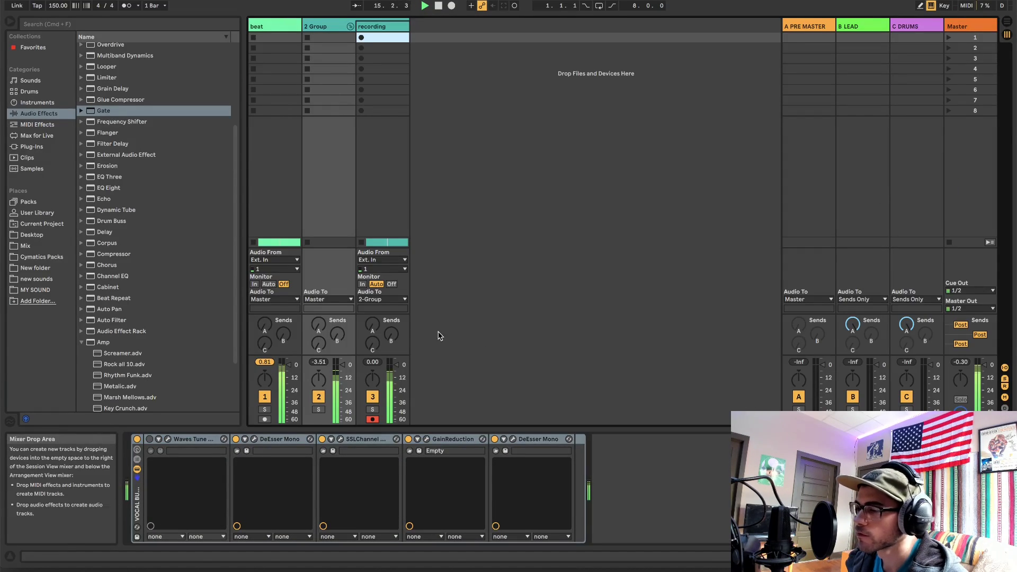
drag(407, 369, 407, 375)
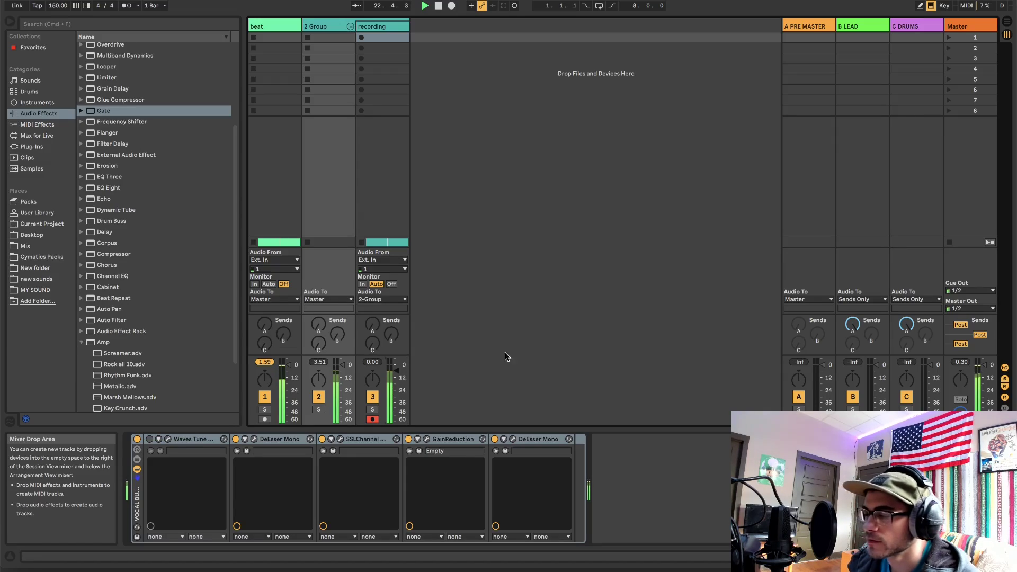
click(1007, 22)
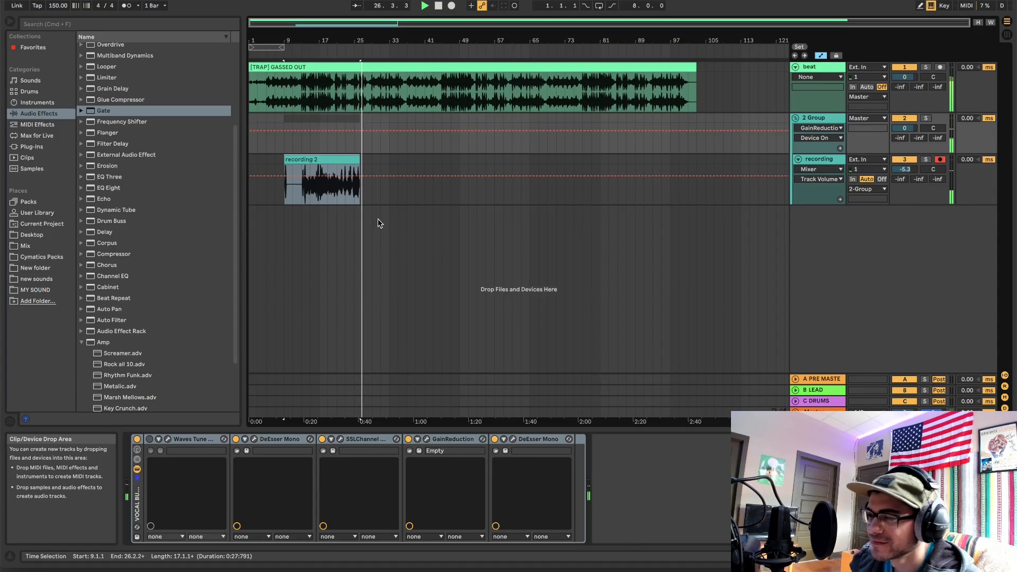
Stop playback around bar 28, keeping the 'recording 2' take in the arrangement.
key(space)
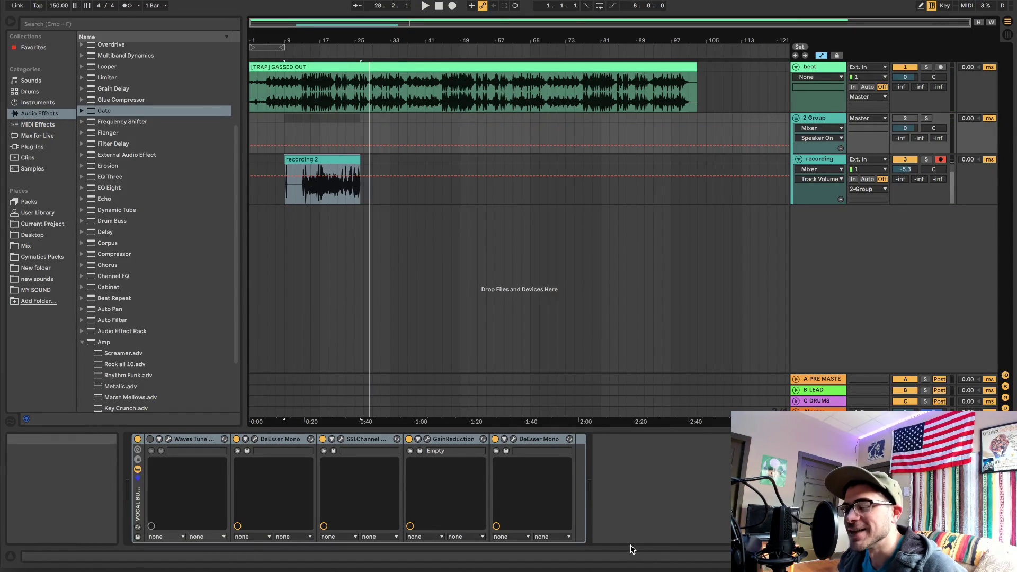